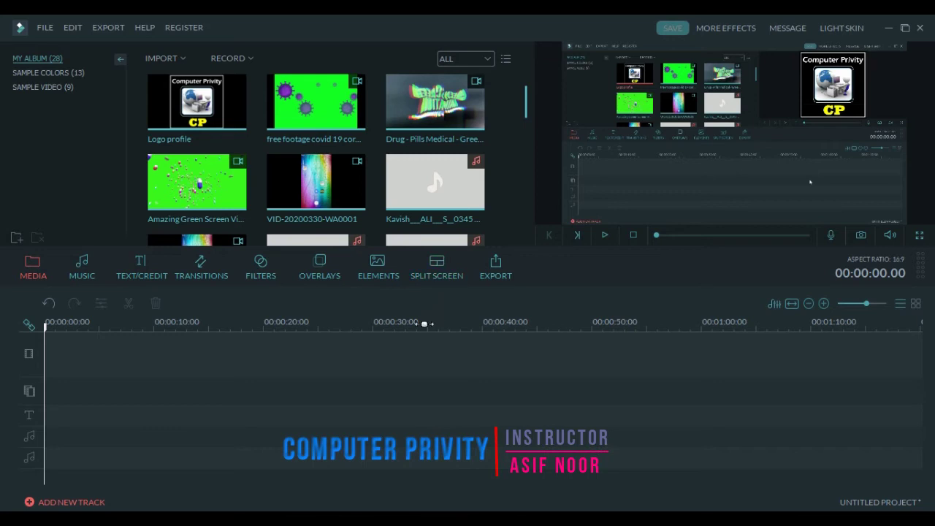
left_click(365, 355)
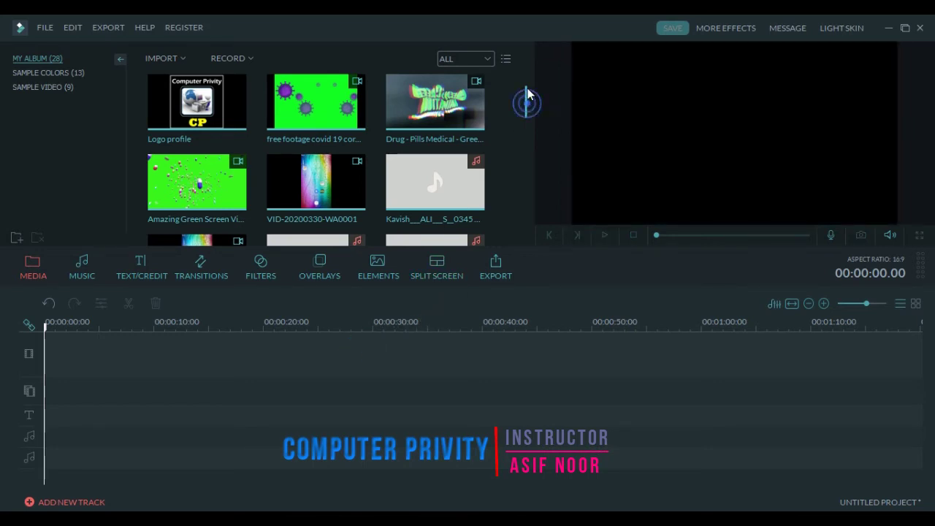
left_click(252, 60)
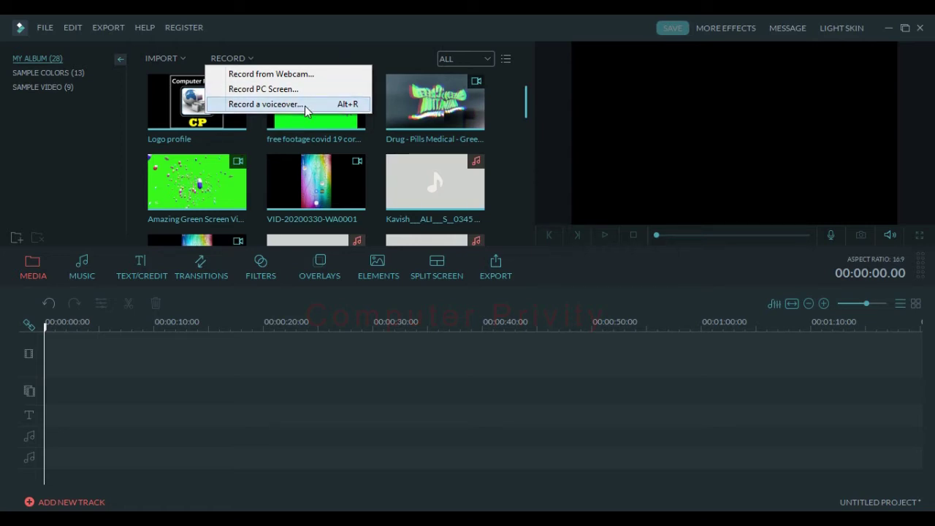
left_click(349, 60)
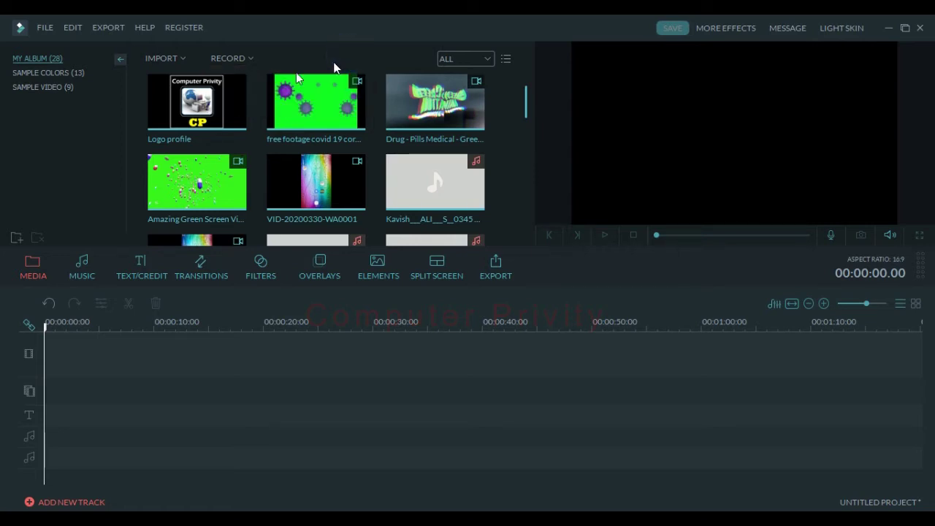
- Record a video clip of about 21 seconds from the webcam and save it to the media album
left_click(249, 59)
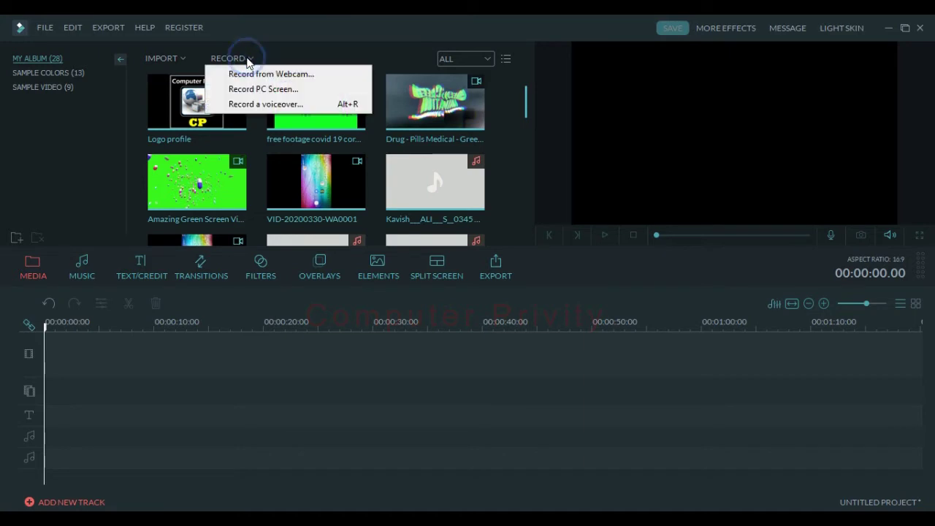
left_click(301, 77)
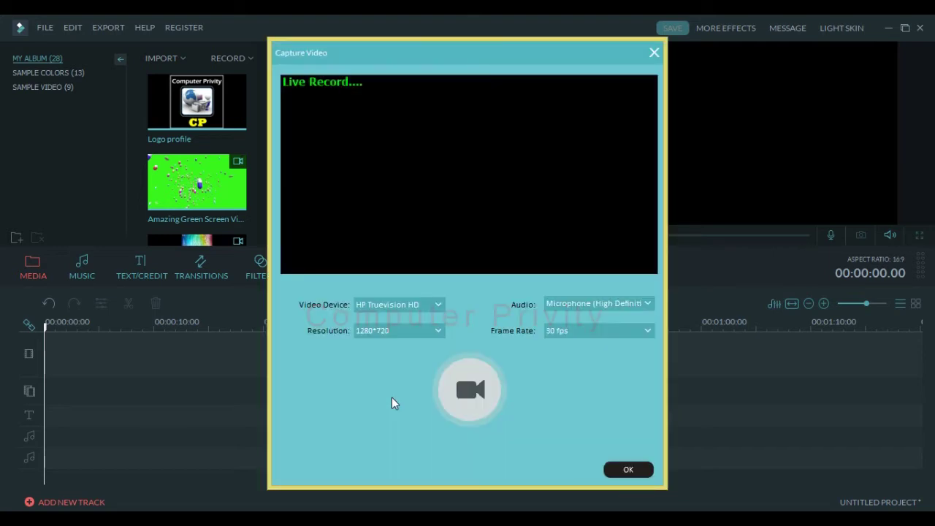
left_click(468, 386)
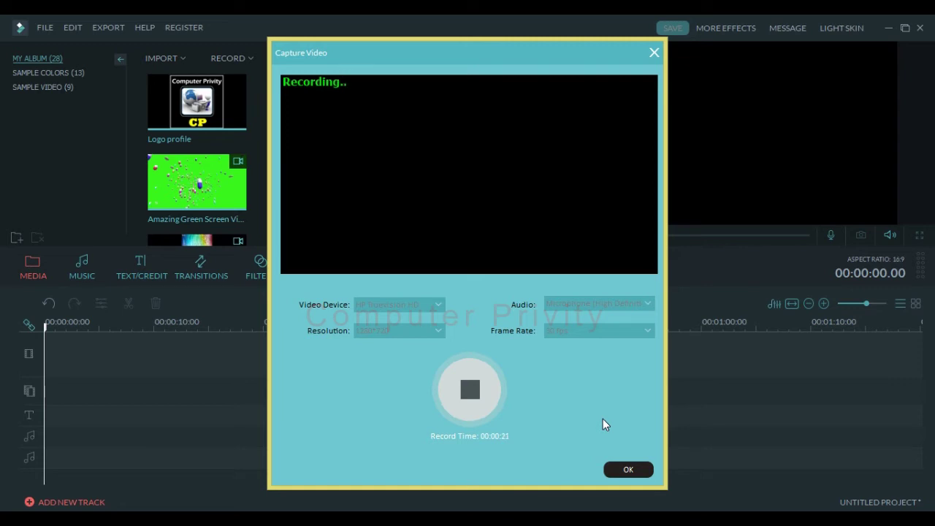
left_click(627, 468)
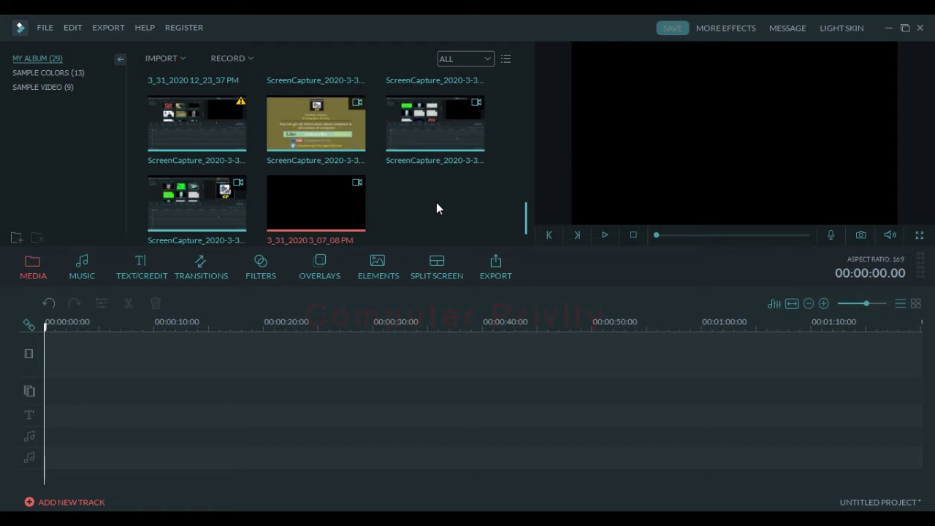
- Add the newly recorded webcam clip to the video track and play its first seconds as a preview
left_click(345, 206)
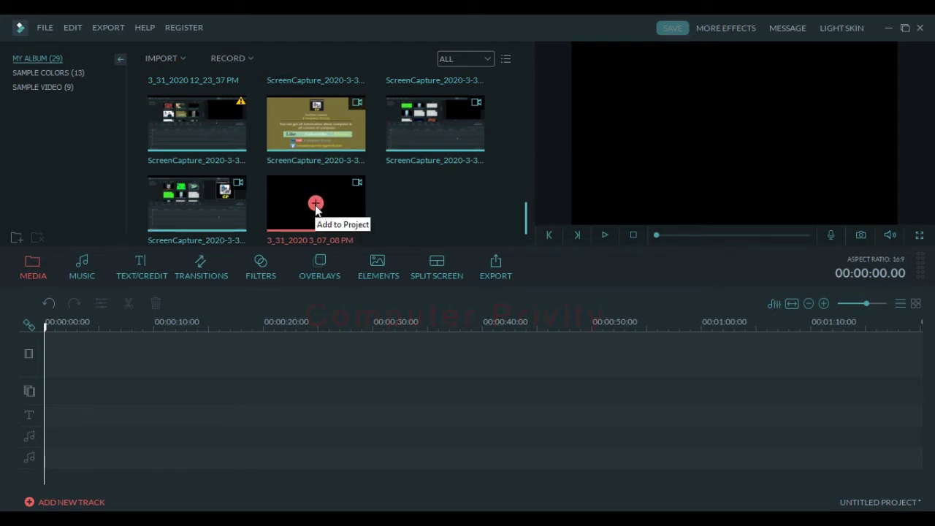
left_click(316, 203)
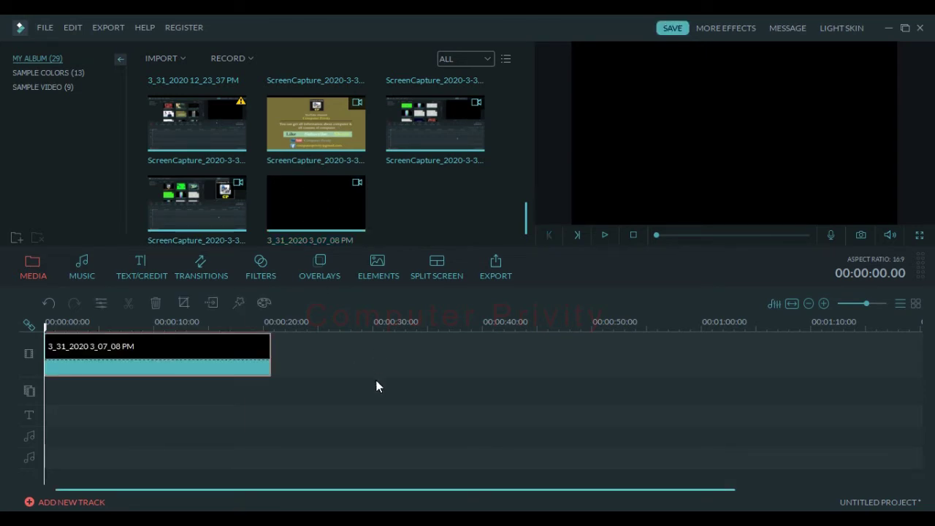
key("space")
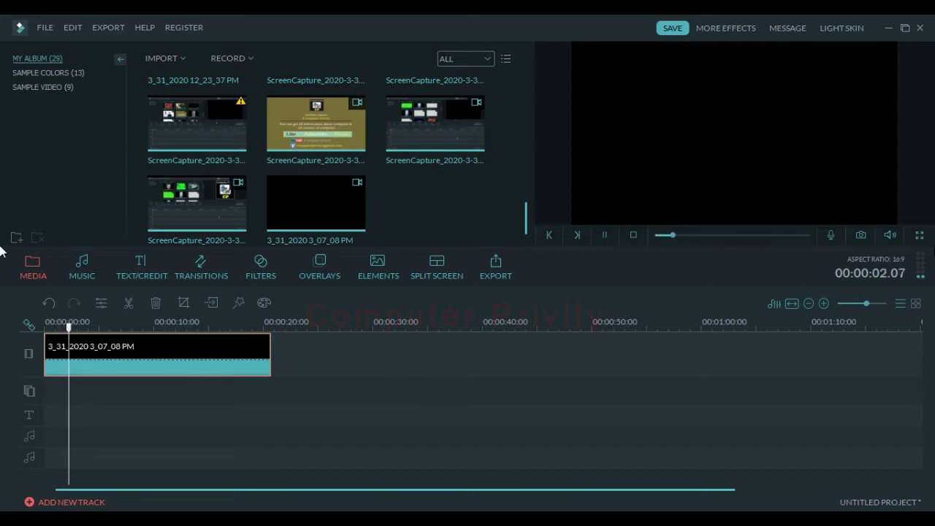
left_click(887, 235)
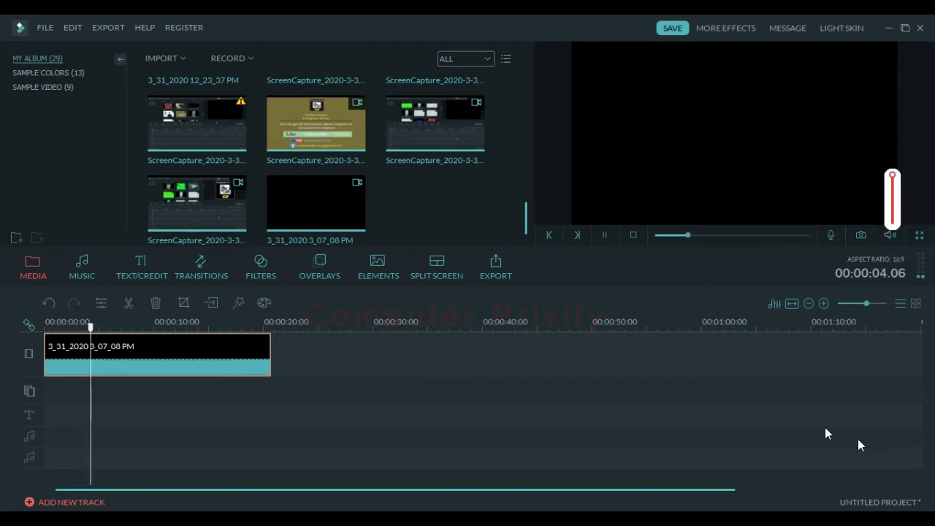
left_click(596, 411)
key("space")
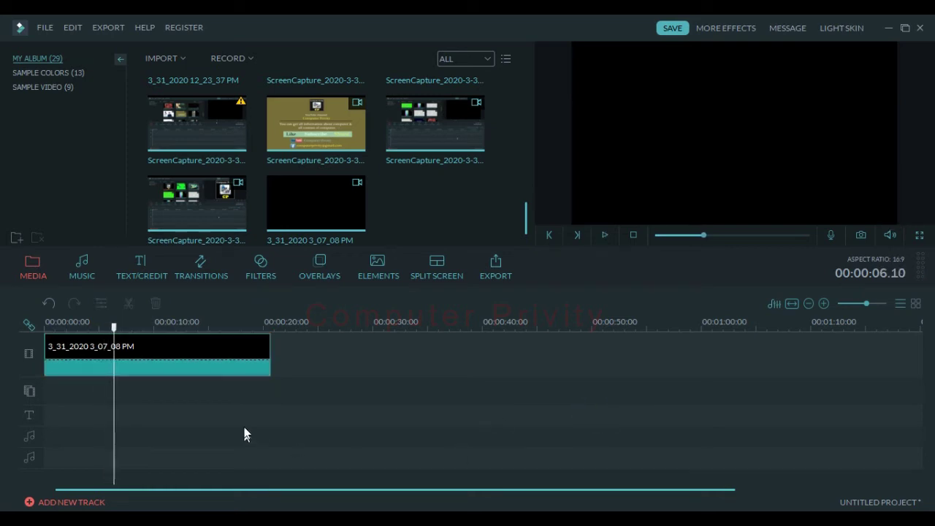
left_click(192, 358)
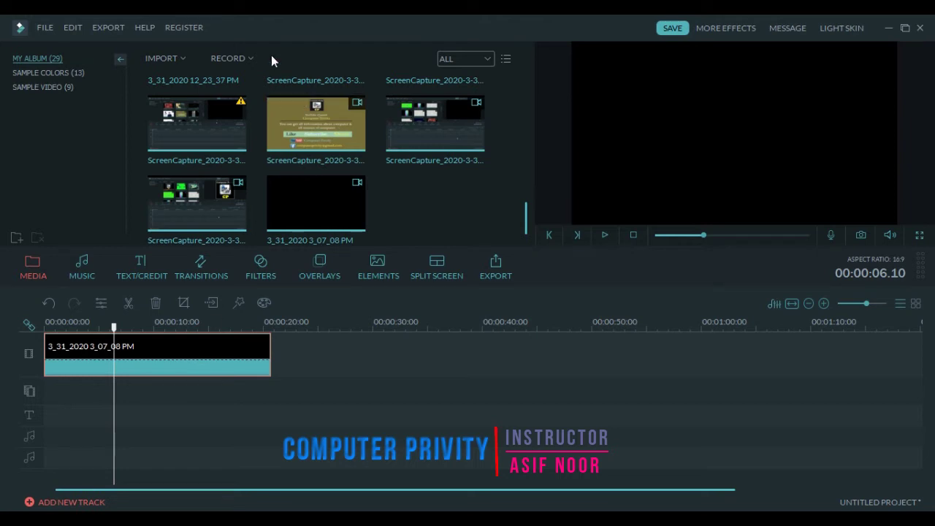
left_click(249, 59)
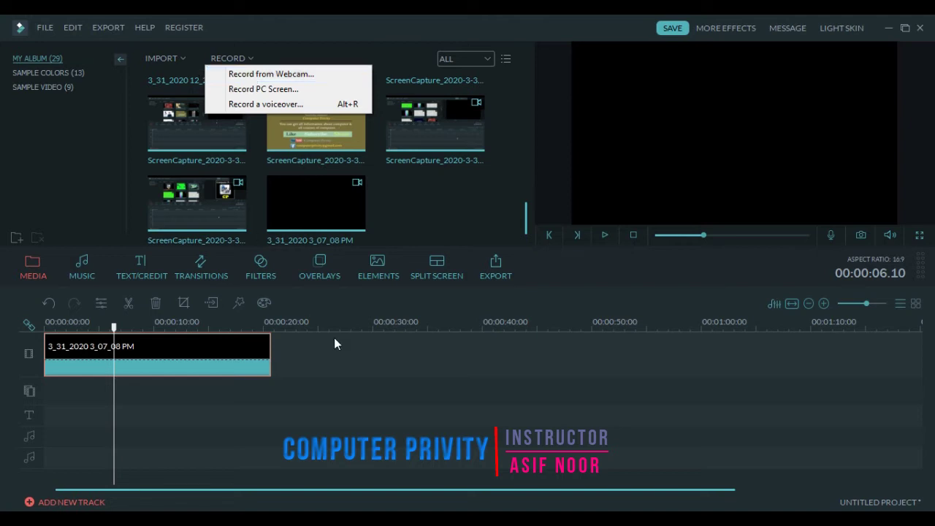
left_click(323, 360)
left_click(211, 352)
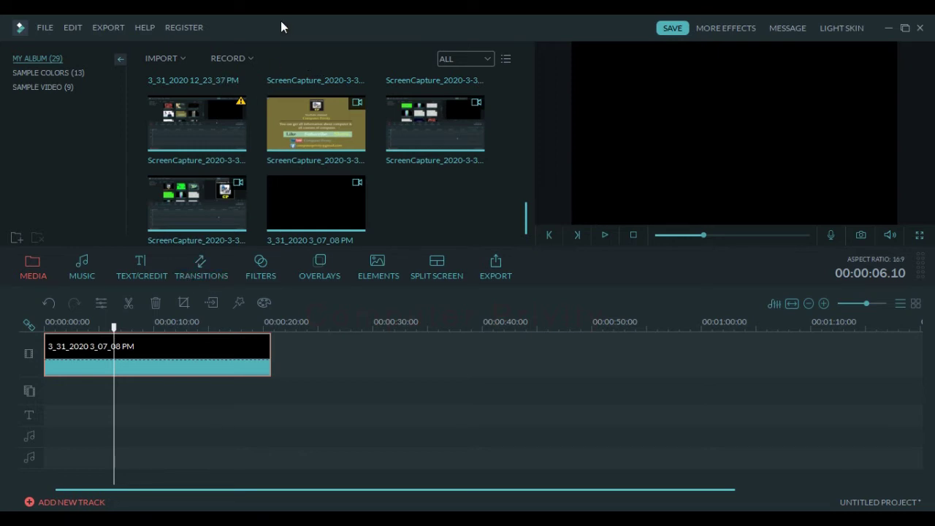
left_click(250, 59)
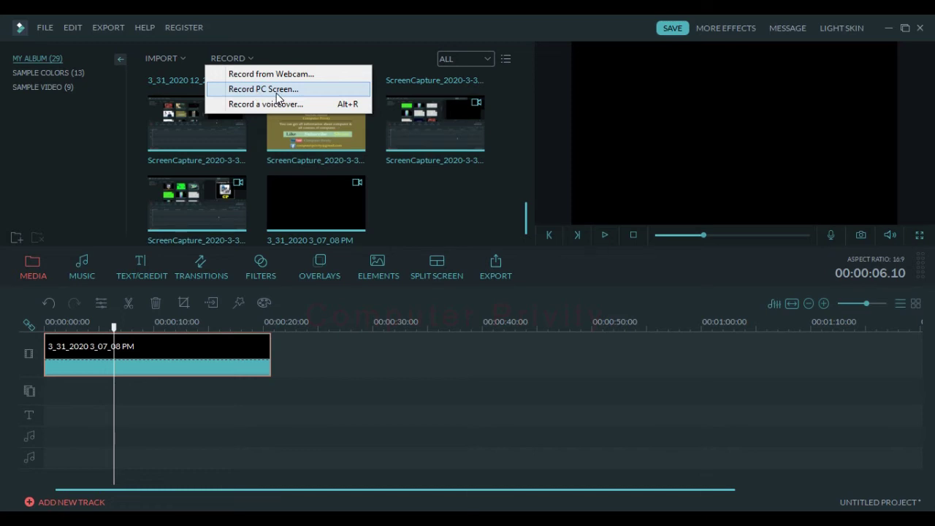
left_click(365, 44)
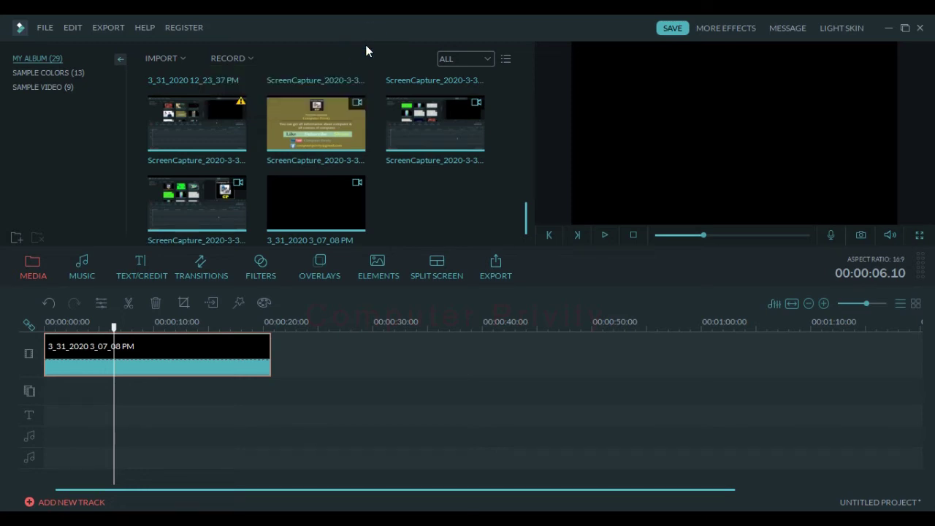
- Delete the webcam clip from the timeline
right_click(240, 345)
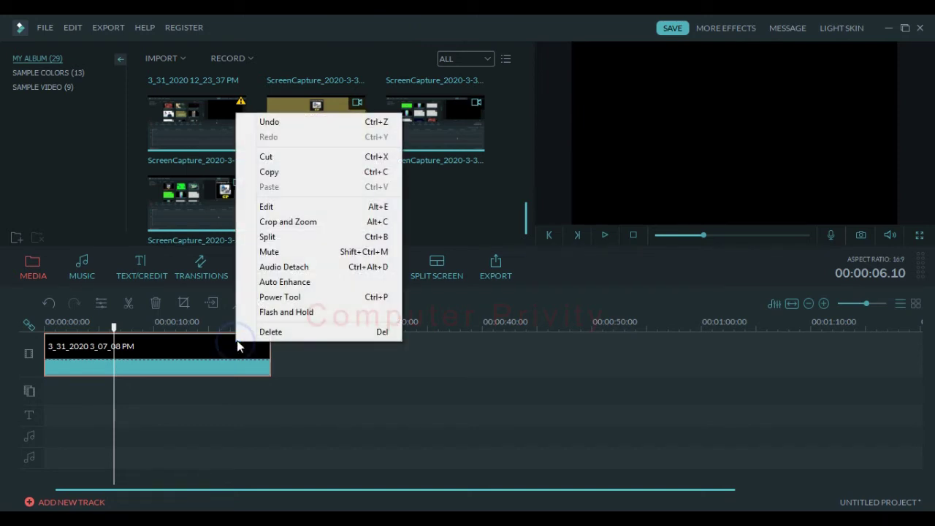
left_click(256, 332)
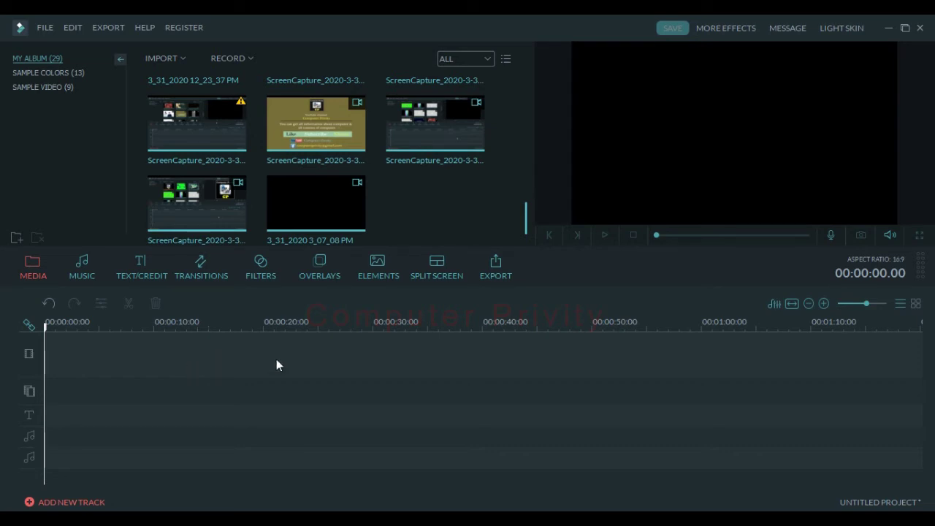
mouse_move(933, 15)
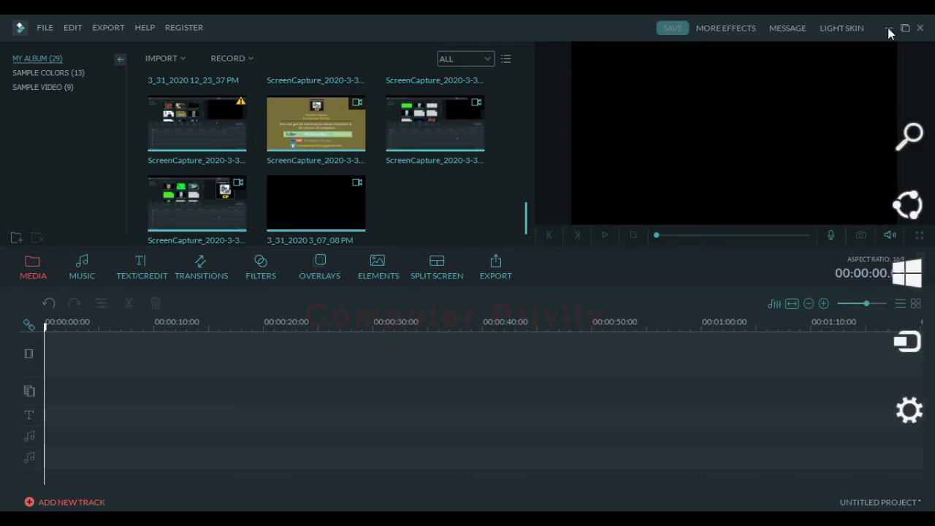
left_click(888, 28)
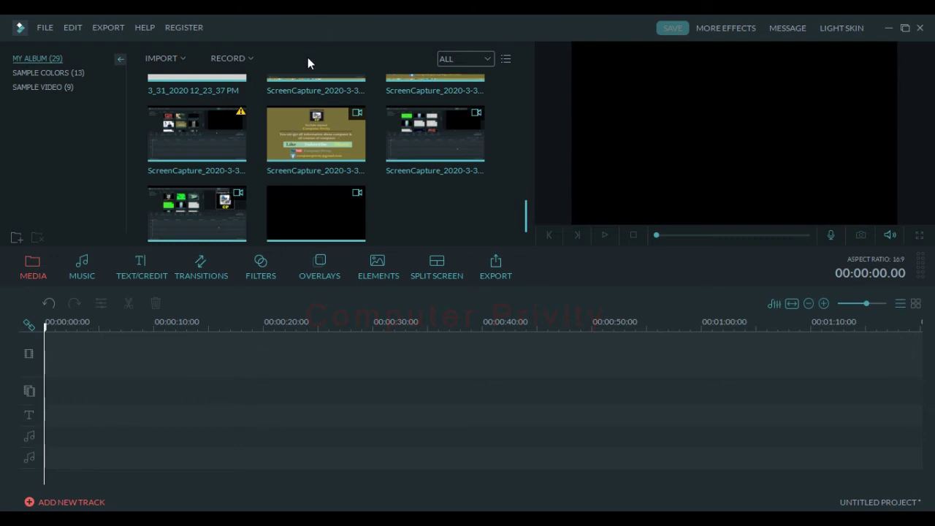
left_click(250, 59)
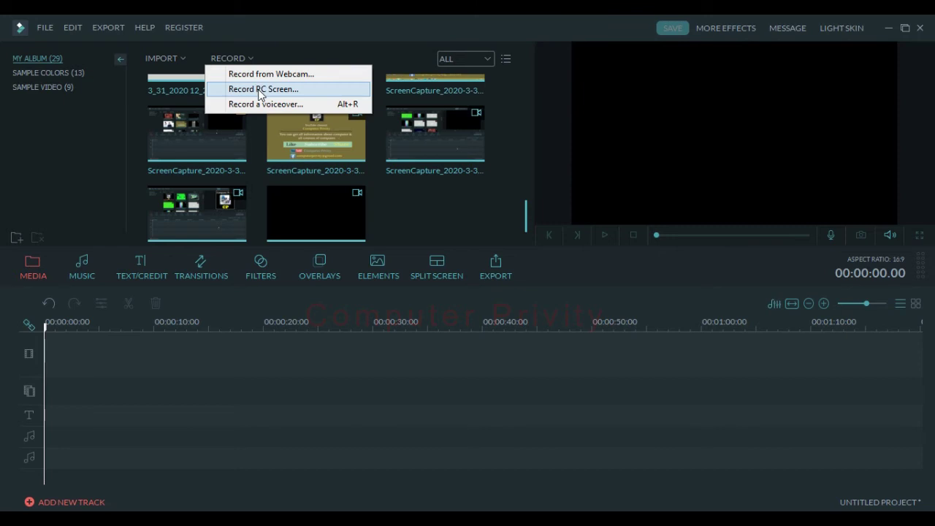
left_click(318, 22)
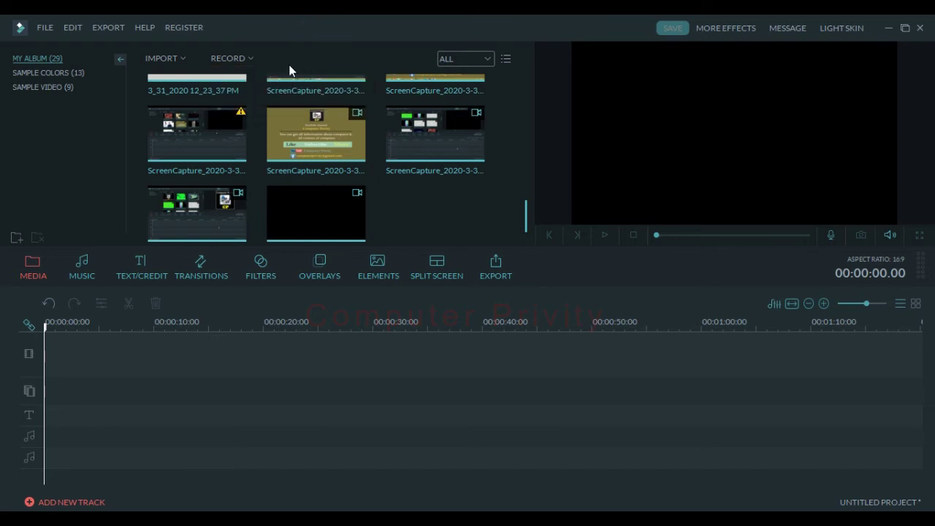
left_click(249, 58)
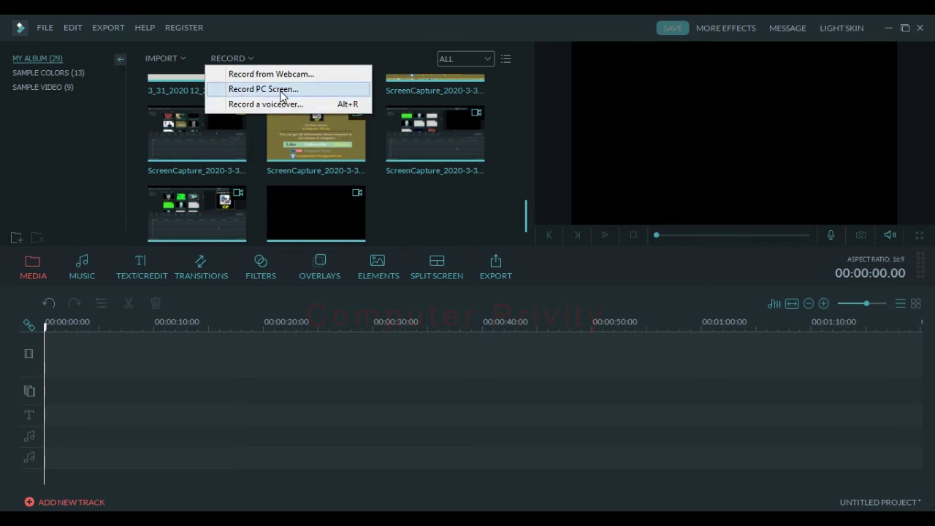
left_click(317, 44)
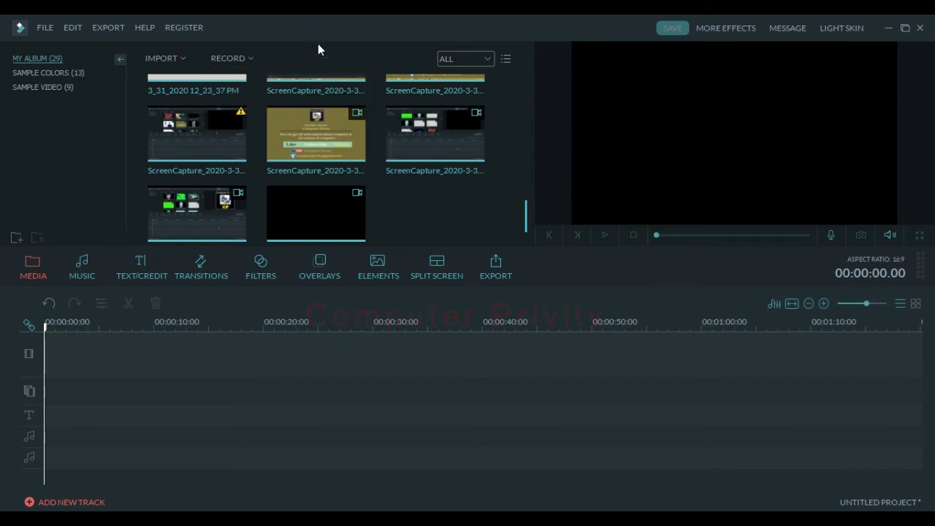
left_click(249, 61)
left_click(309, 43)
left_click(250, 58)
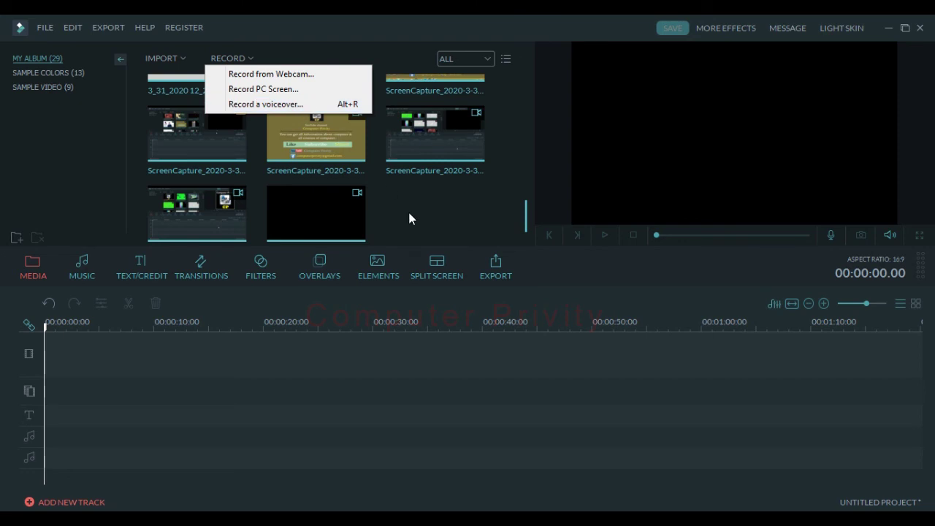
- Add the uday video from the media album to the start of the video track
left_click(521, 218)
left_click_drag(525, 215, 523, 171)
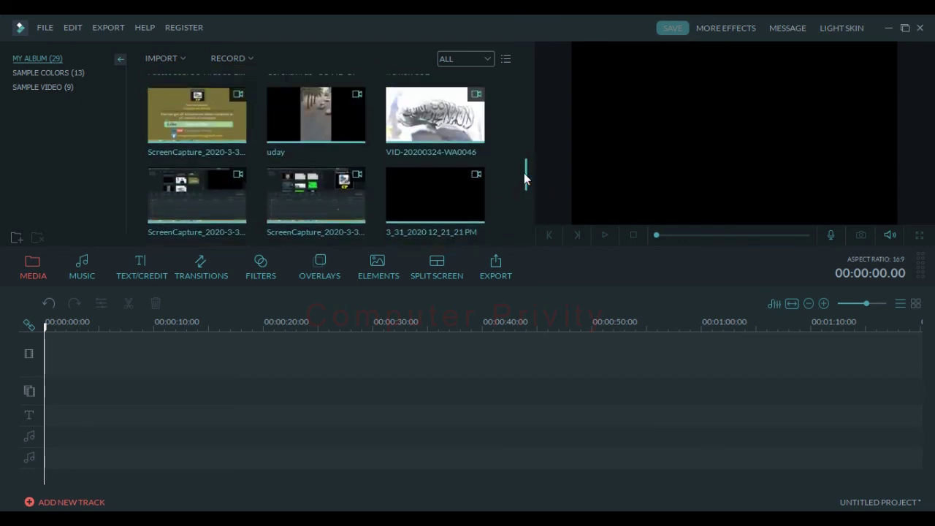
mouse_move(330, 116)
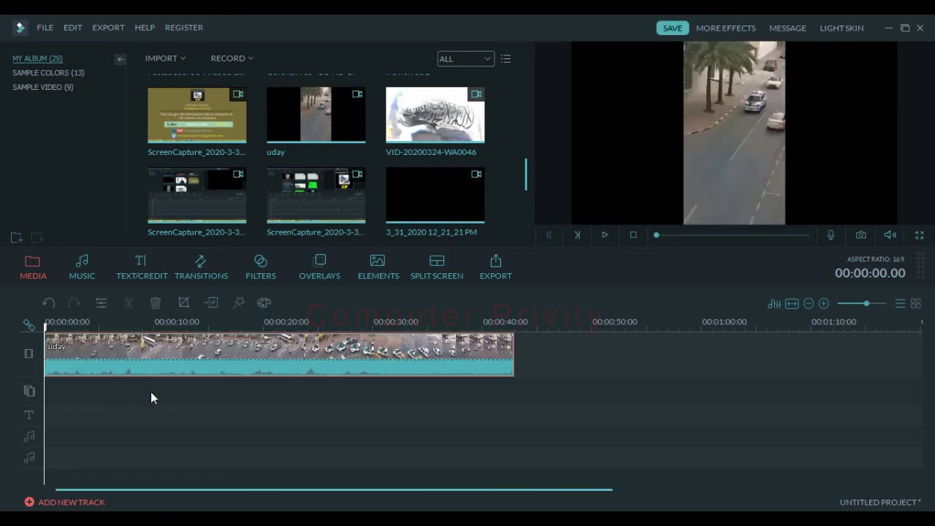
- Detach the audio from the uday clip and delete the detached audio from the timeline
right_click(179, 365)
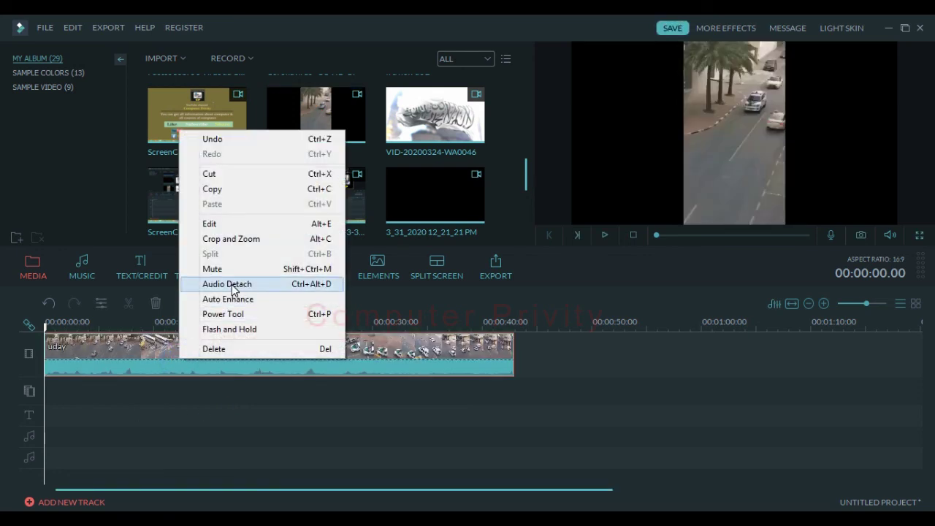
left_click(234, 288)
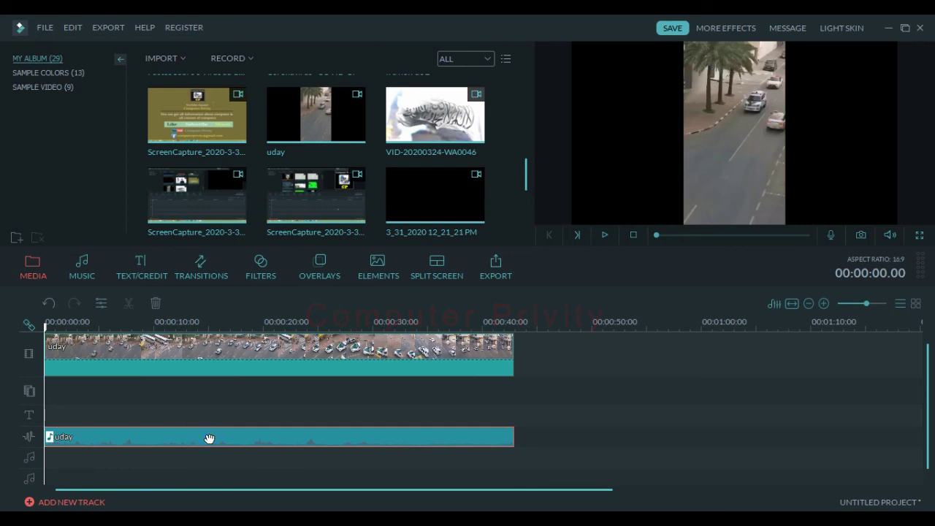
right_click(209, 436)
left_click(242, 425)
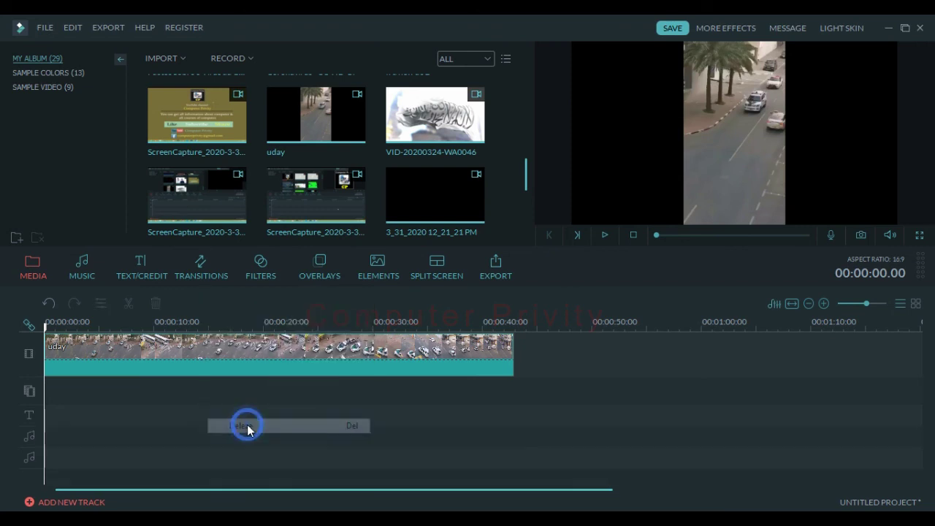
- Record a microphone voiceover of about 11 seconds from the start of the uday clip
left_click(252, 59)
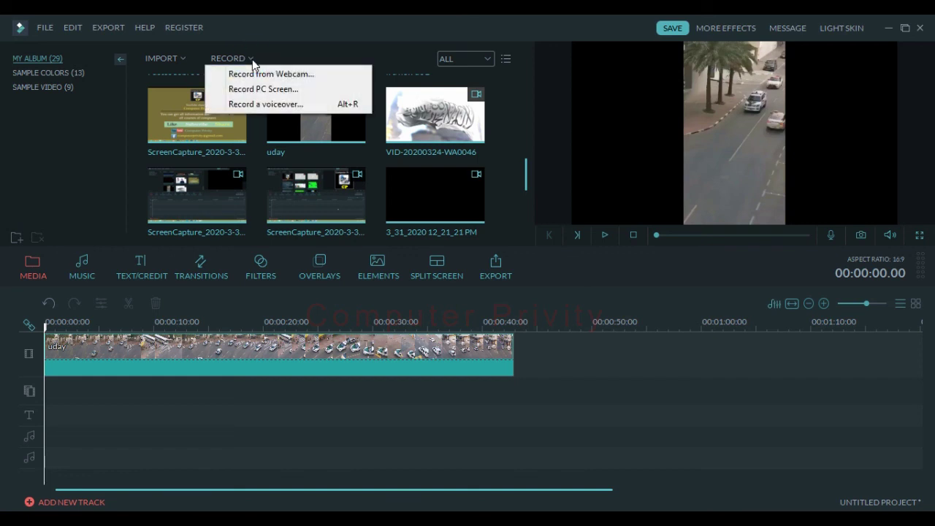
left_click(266, 109)
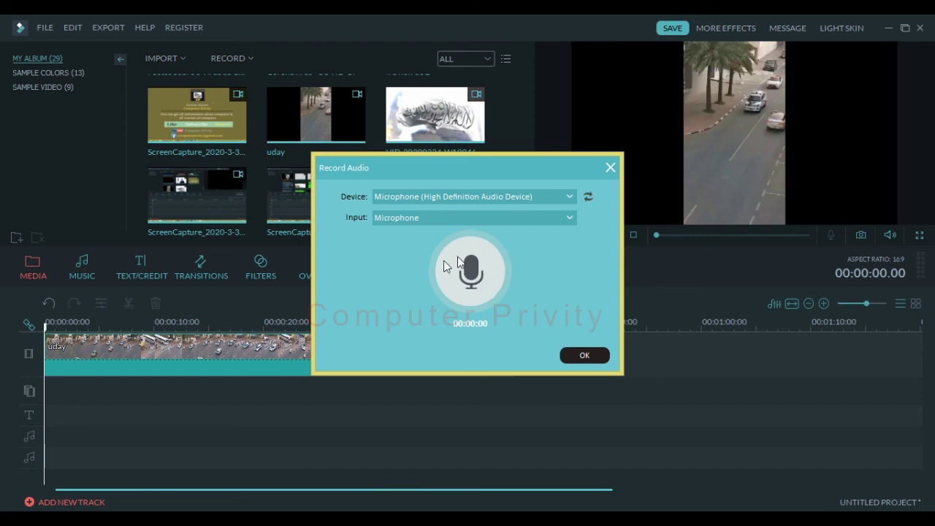
left_click(475, 281)
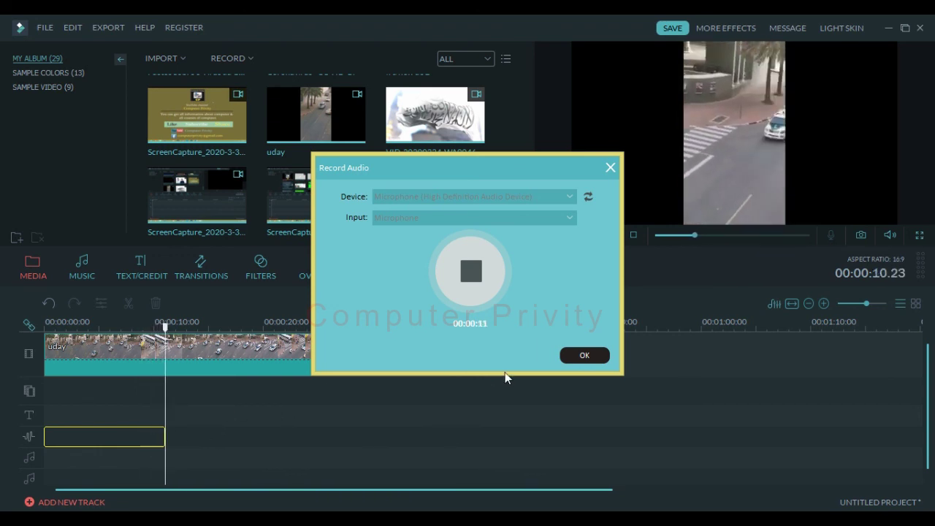
left_click(458, 277)
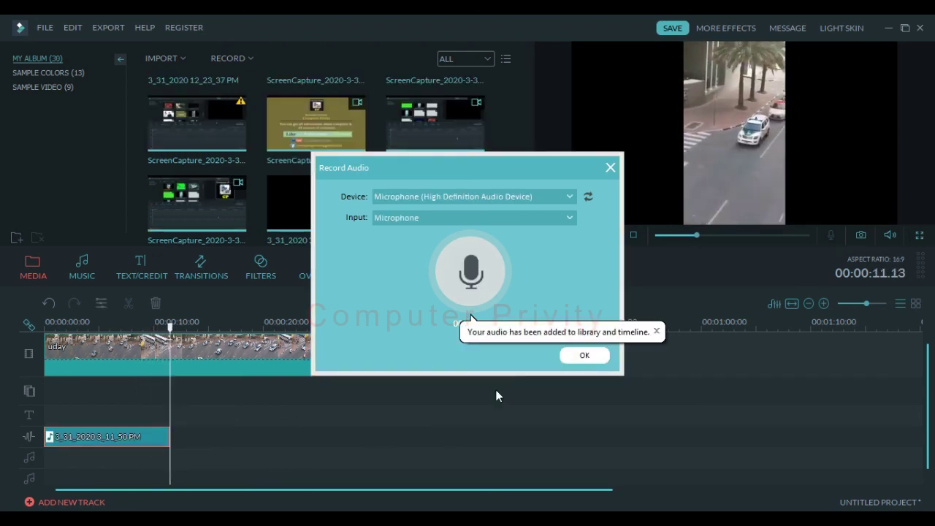
- Play the uday clip with the recorded voiceover from the start of the timeline and pause before the voiceover ends
left_click(105, 439)
left_click_drag(174, 338, 11, 322)
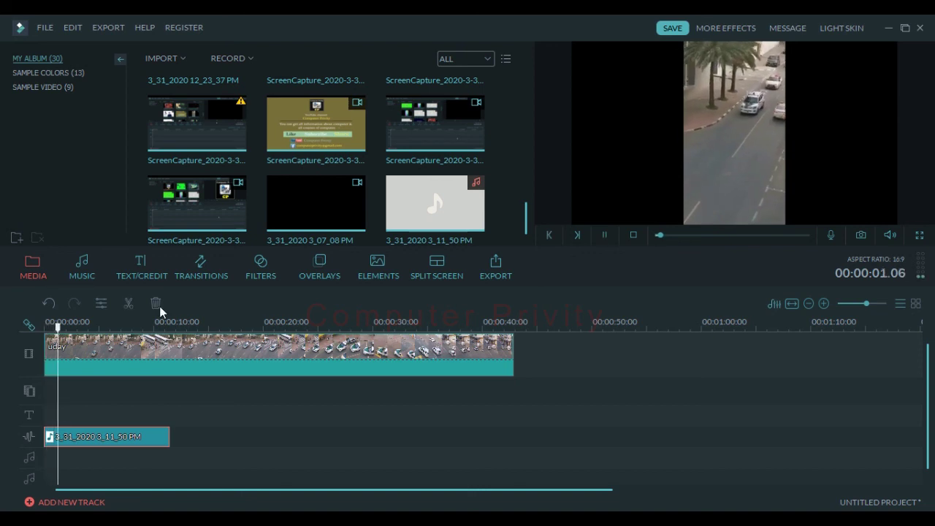
left_click_drag(843, 424, 840, 342)
left_click(592, 438)
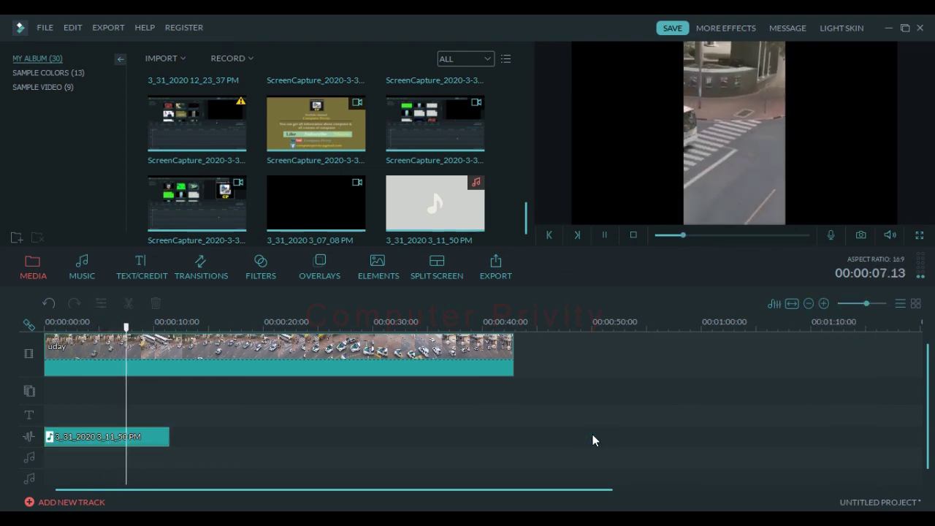
key("space")
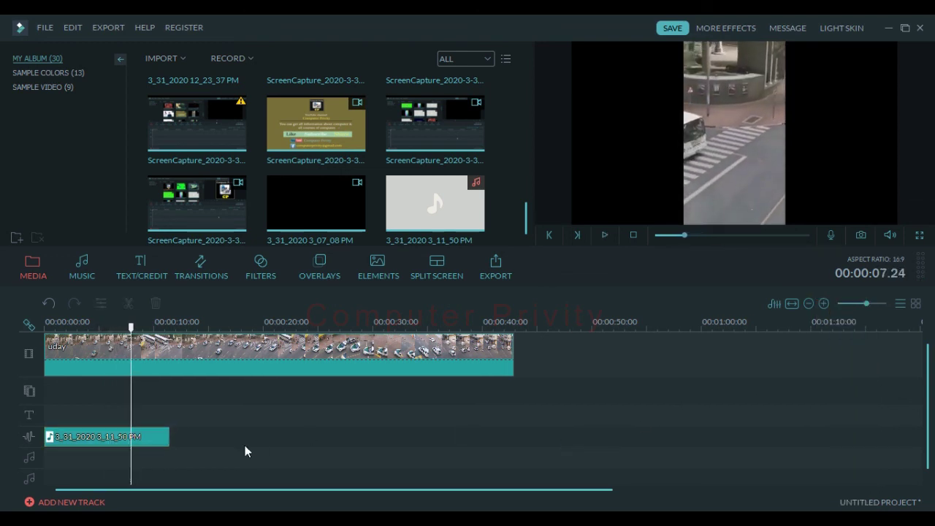
left_click(129, 436)
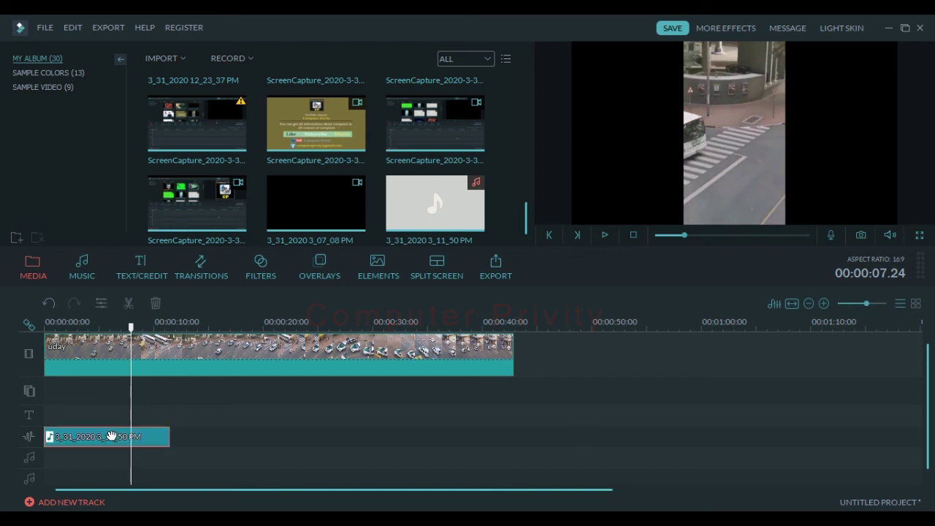
left_click(105, 434)
left_click(252, 59)
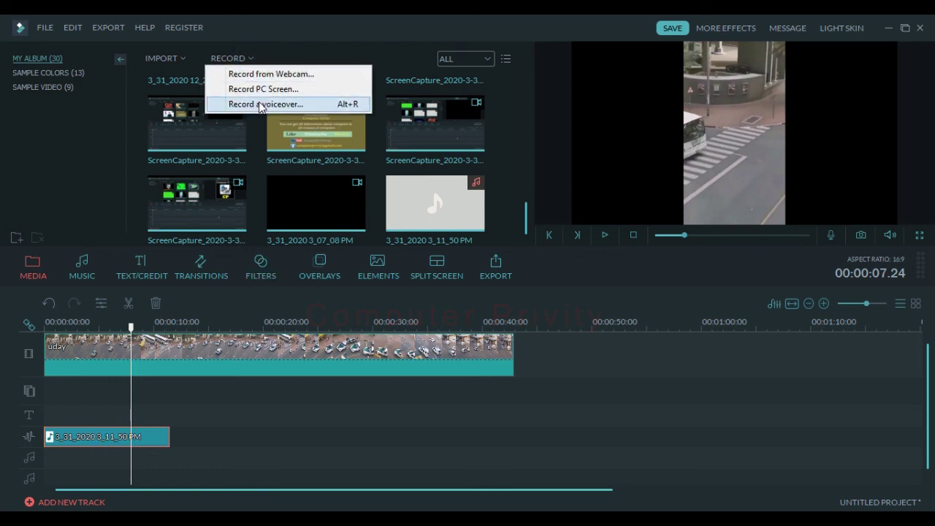
left_click(308, 32)
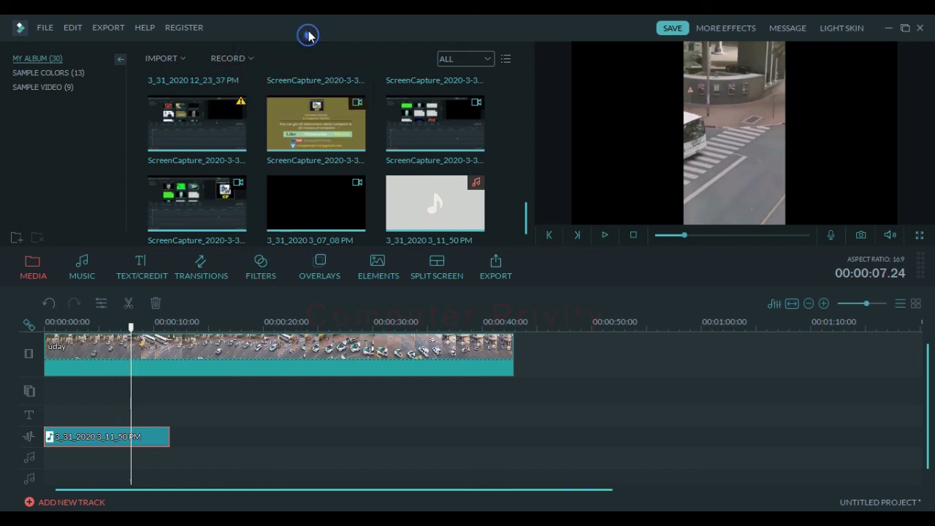
left_click(250, 61)
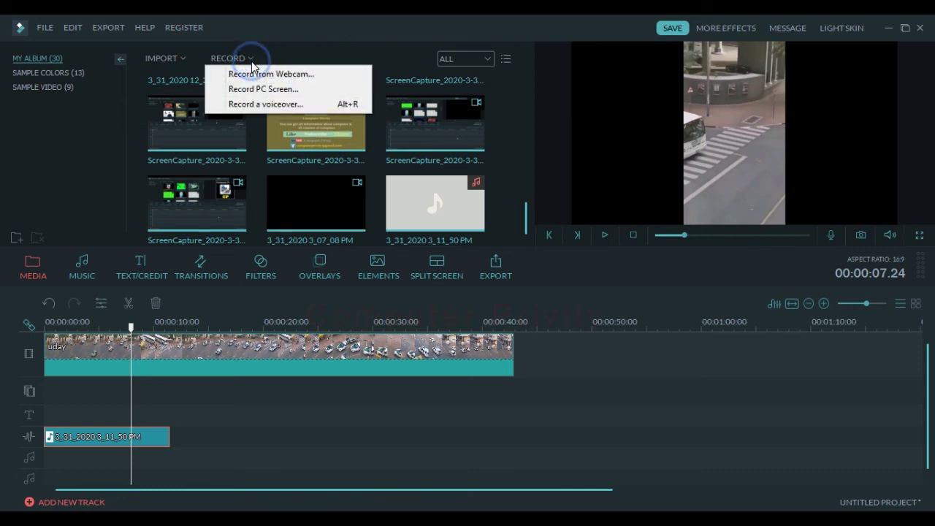
left_click(300, 50)
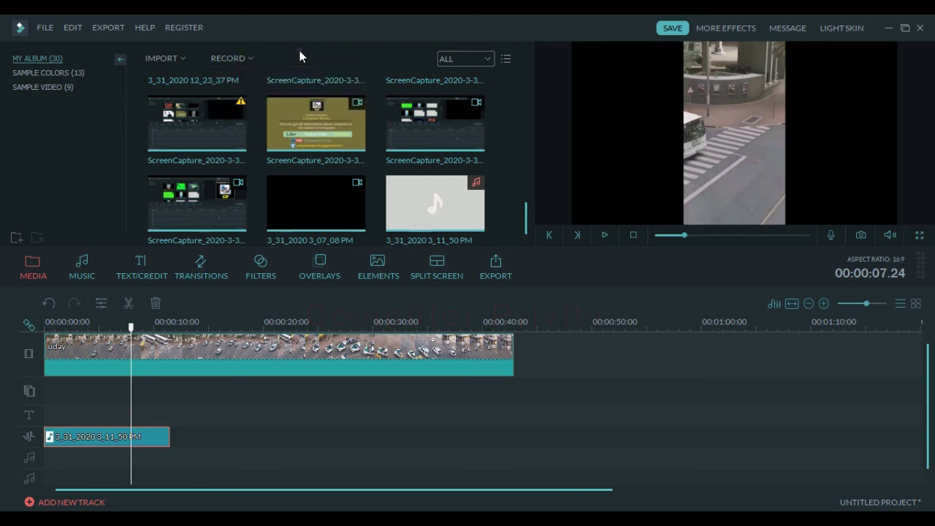
left_click(252, 58)
left_click(299, 41)
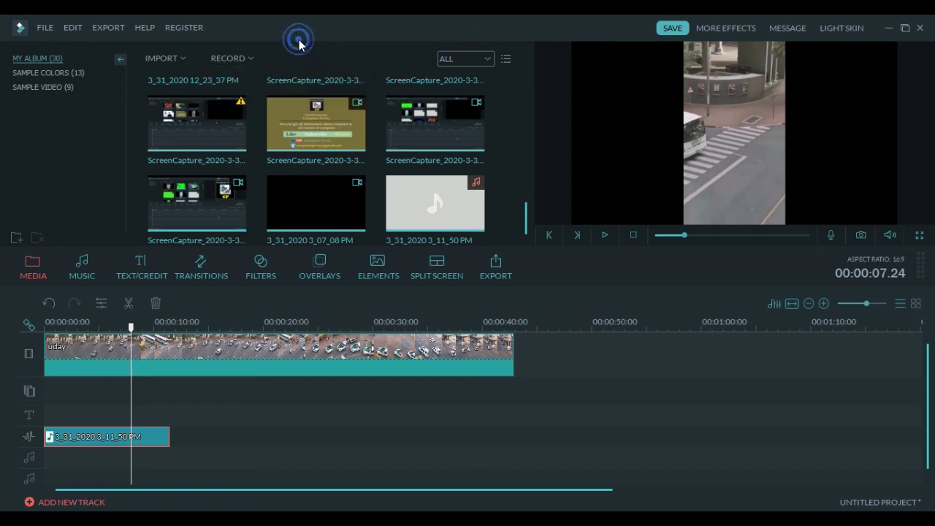